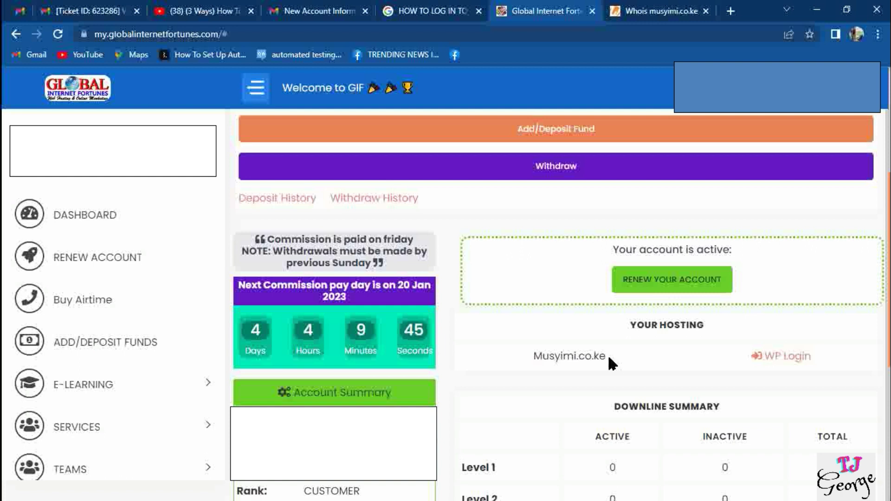
Highlight the hosted domain Musyimi.co.ke under Your Hosting on the Global Internet Fortunes dashboard.
drag(608, 355, 522, 353)
key(ctrl+c)
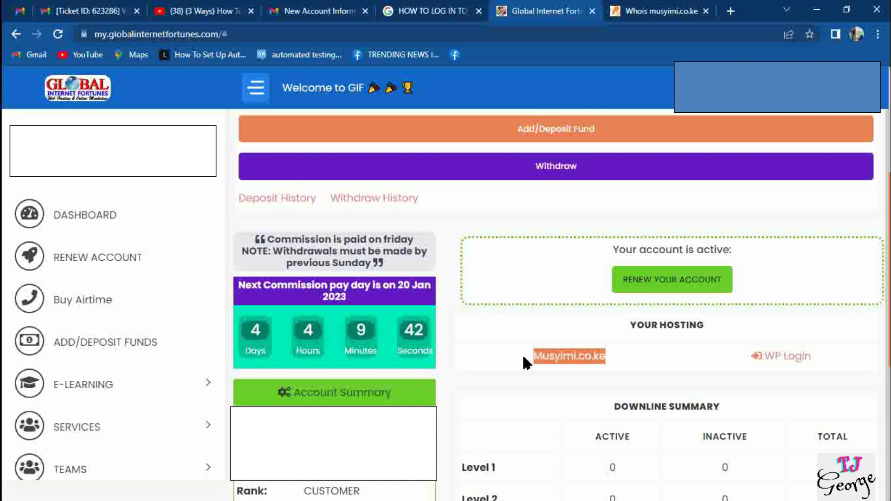
Run a Whois lookup on the pasted domain musyimi.co.ke, then return to the hosting dashboard.
click(654, 8)
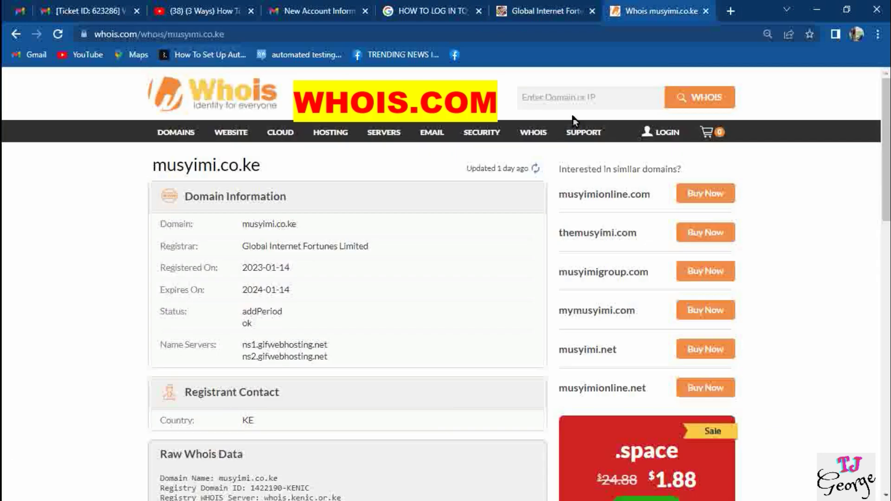
click(577, 102)
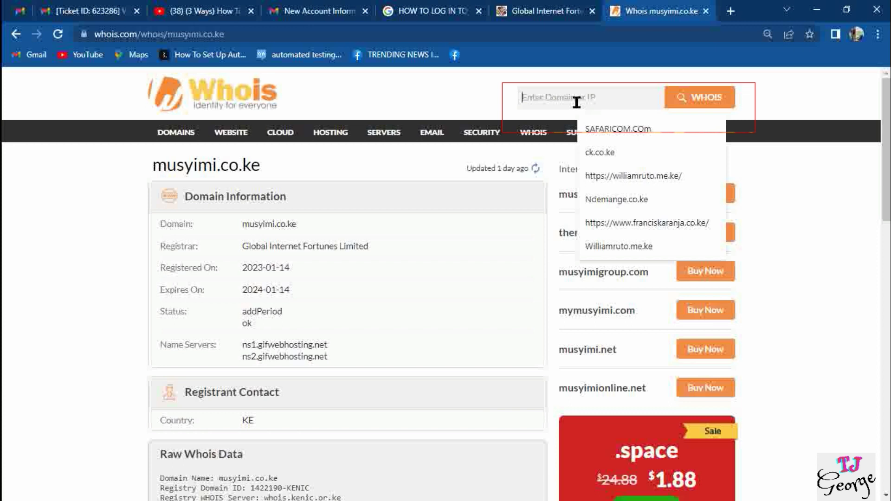
key(ctrl+v)
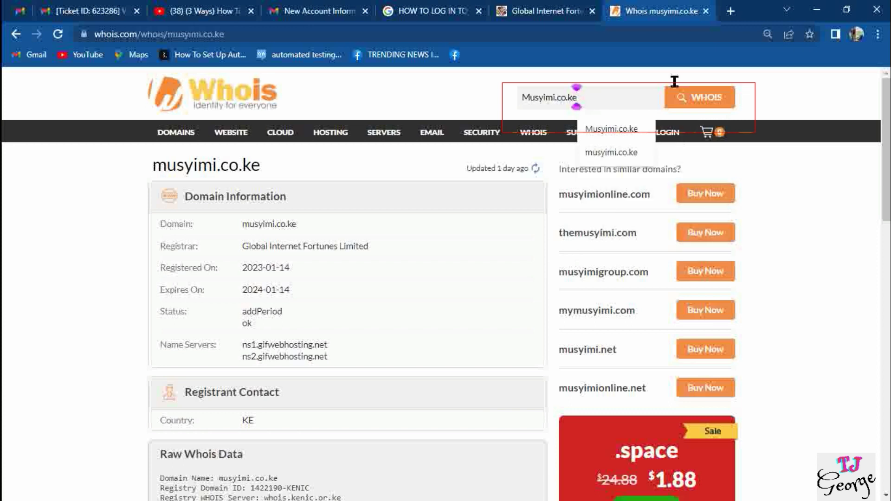
click(712, 96)
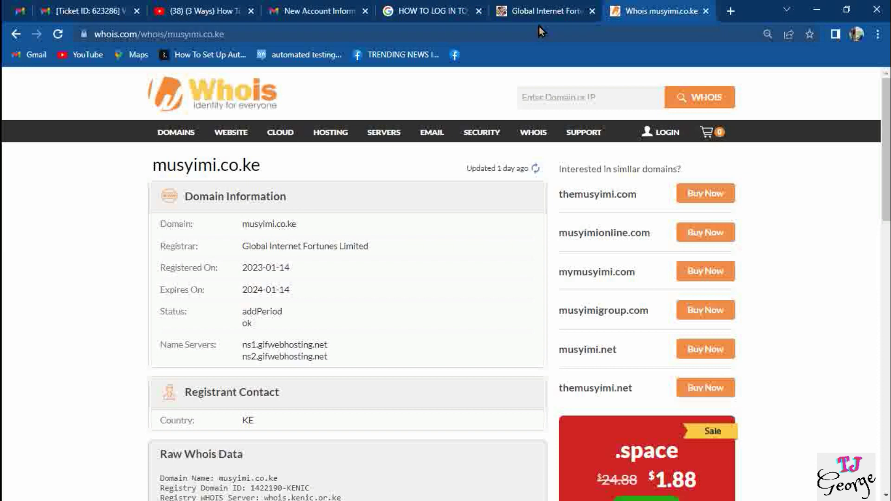
click(551, 14)
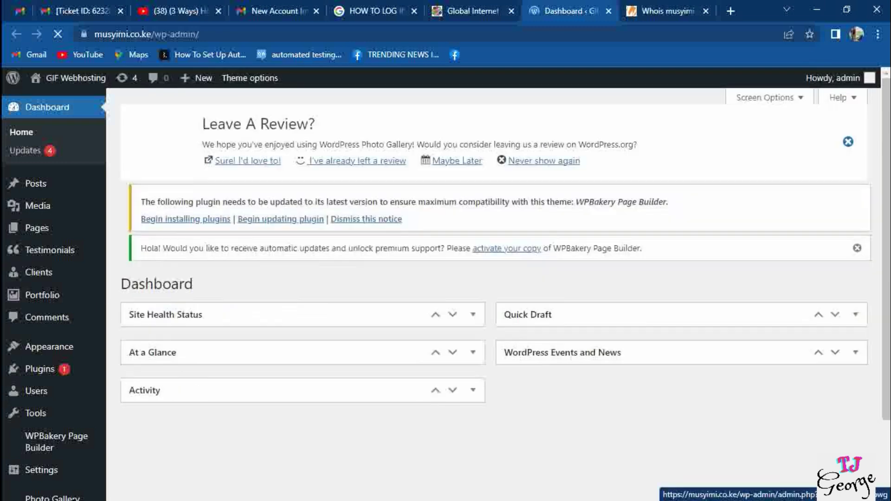
Open the admin user's profile through Howdy, admin > Edit Profile.
mouse_move(51, 497)
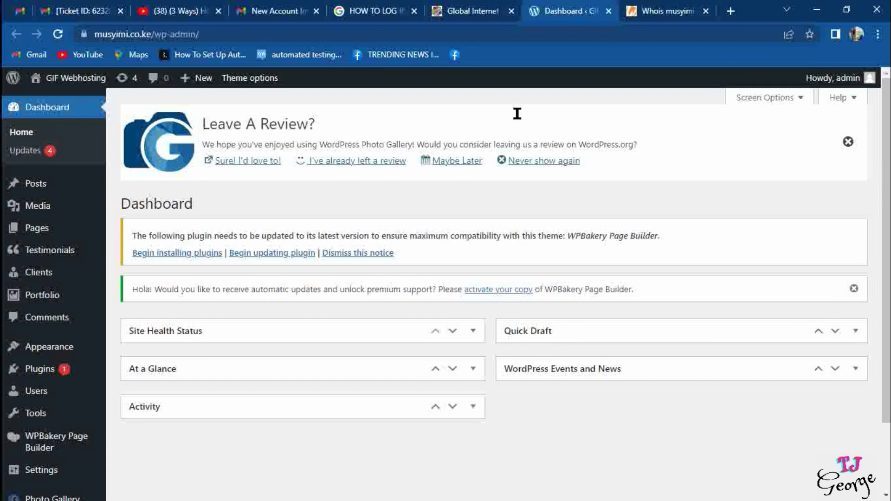
mouse_move(822, 88)
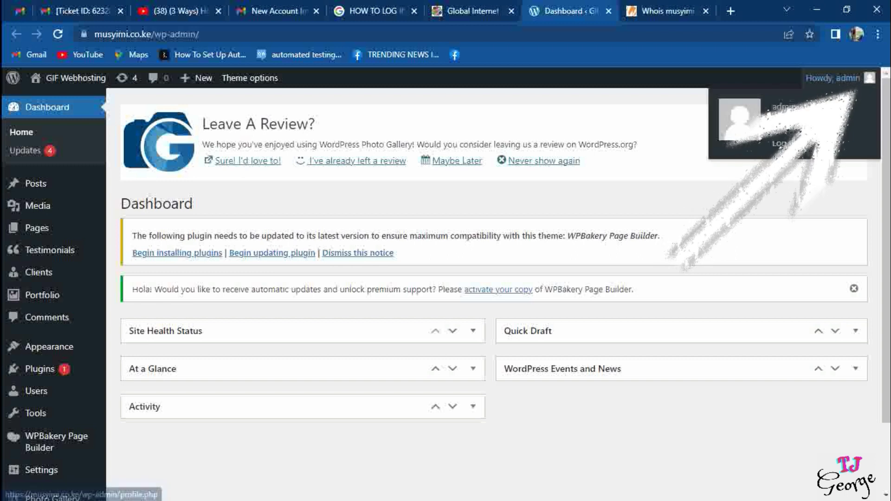
click(867, 79)
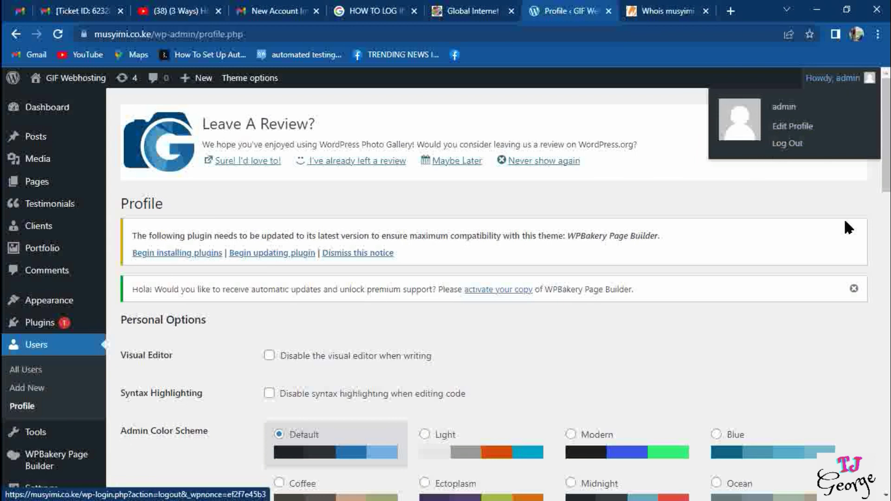
Replace the generated password with a custom admin password and save it with Update Profile.
click(885, 398)
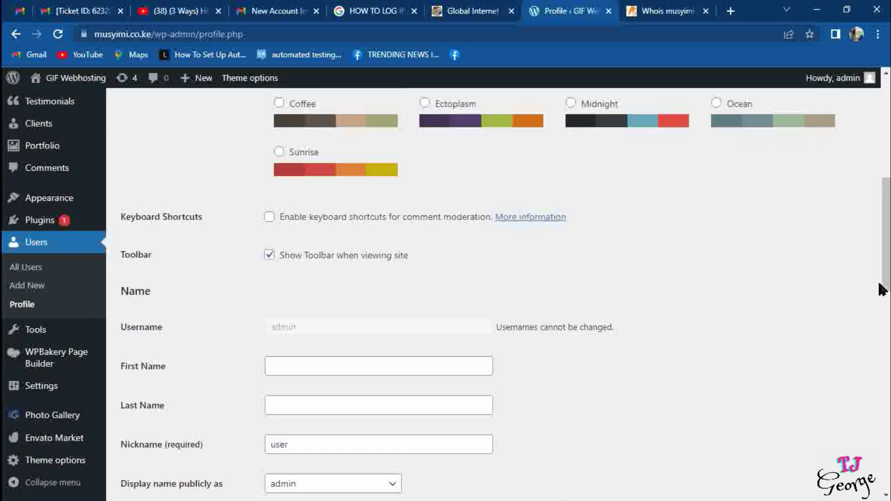
drag(888, 252, 887, 408)
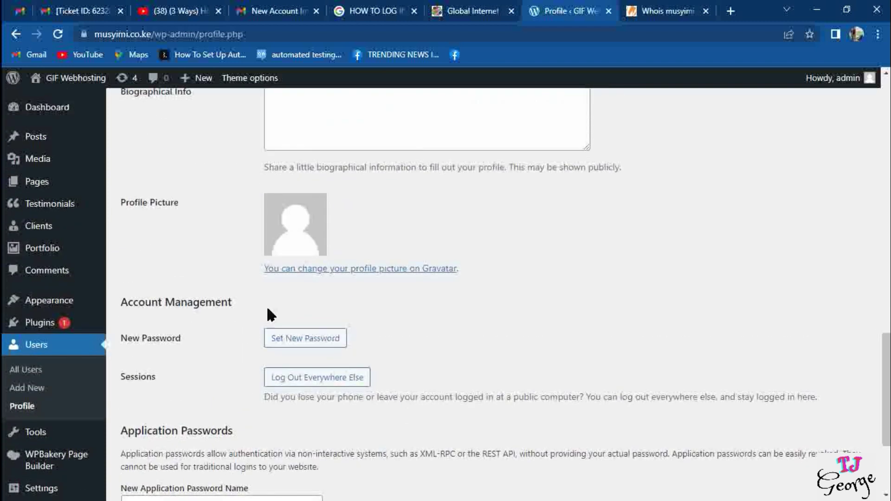
click(296, 346)
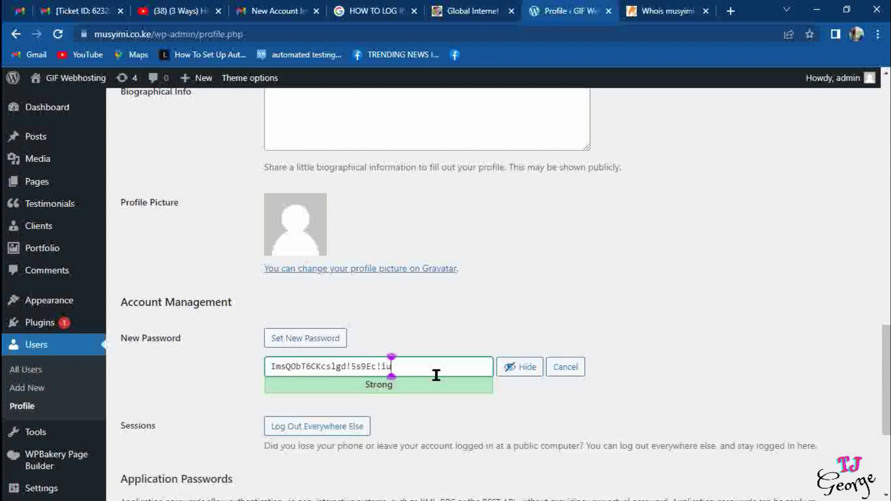
triple_click(377, 362)
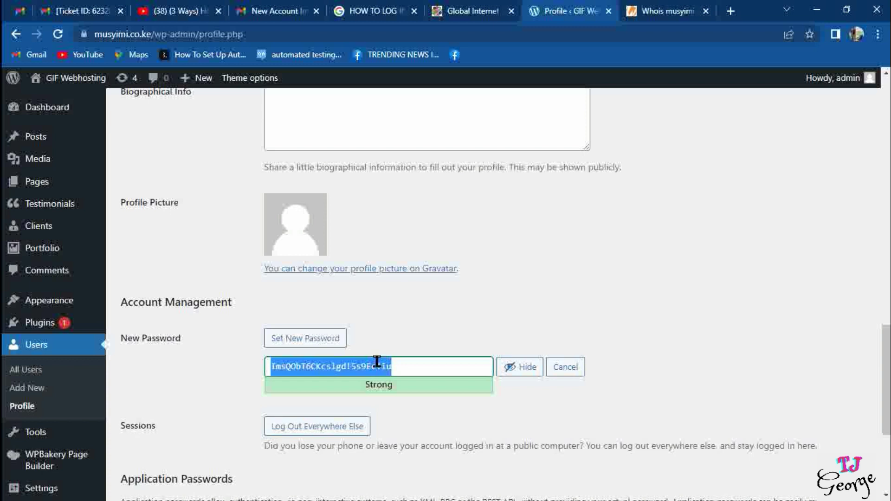
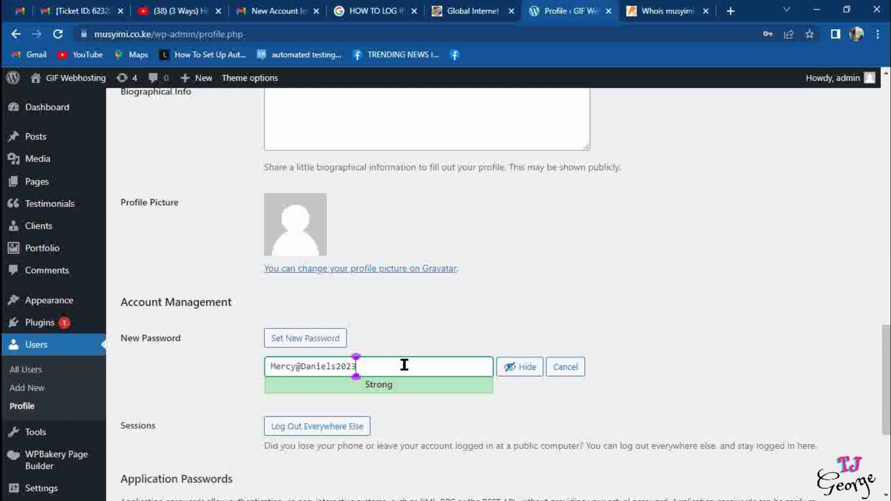
key(ctrl+a)
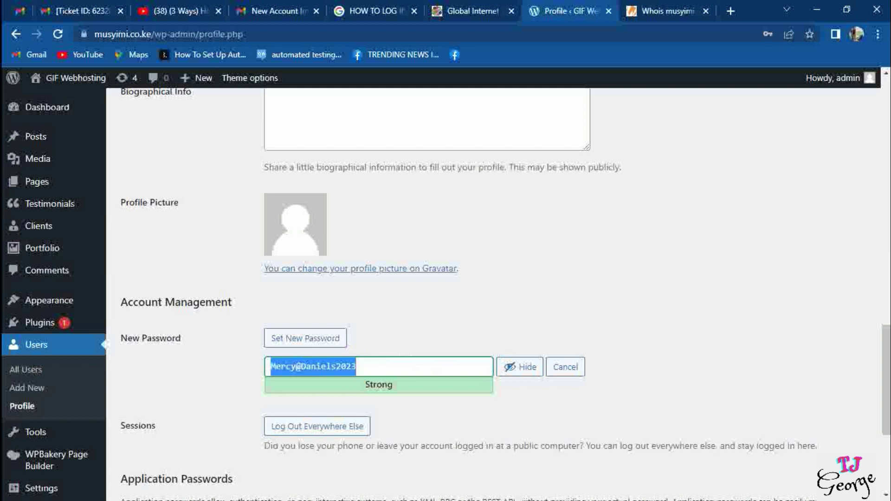
scroll(228, 264, down, 5)
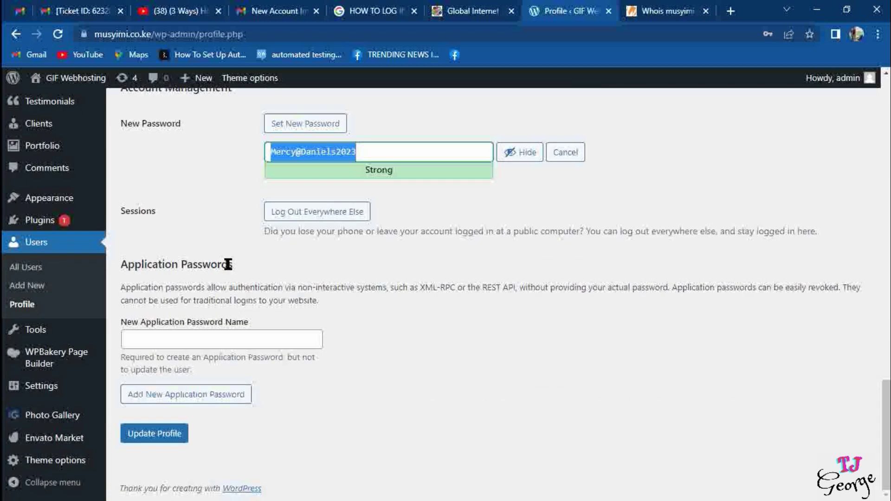
click(149, 437)
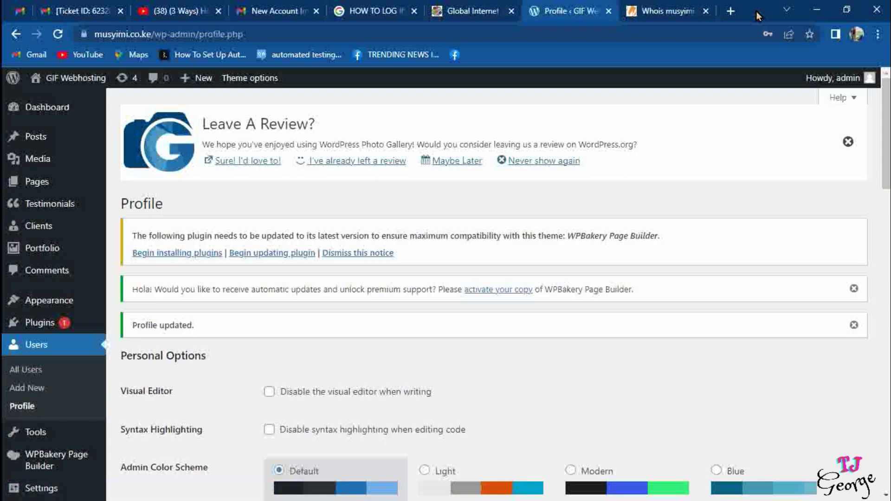
Open musyimi.co.ke in a new tab from the address-bar suggestion.
click(731, 11)
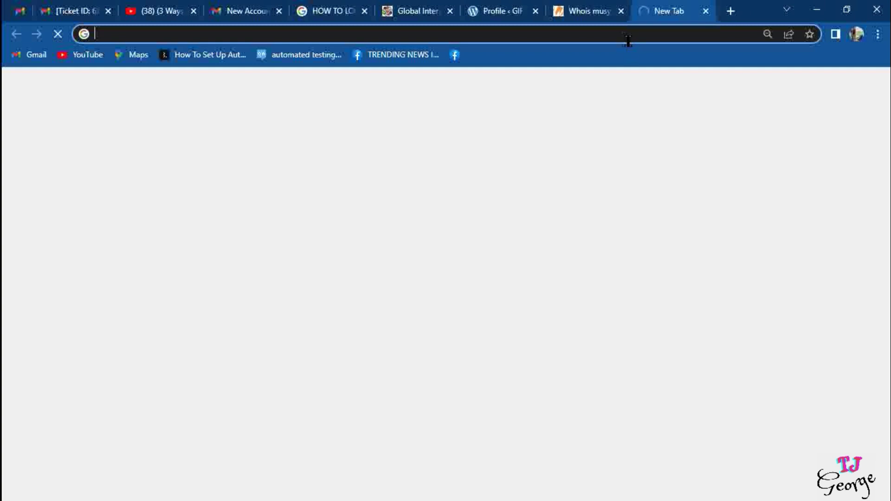
click(622, 38)
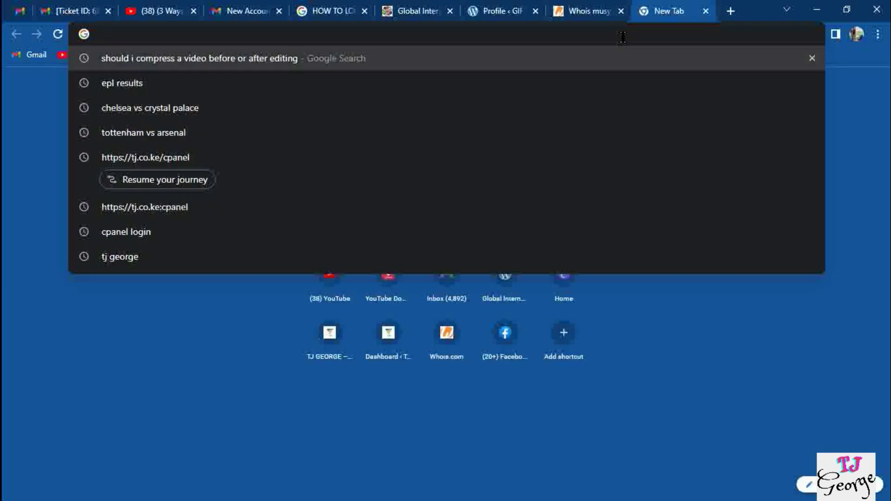
text(me)
key(BackSpace)
text(usyimi.co.ke)
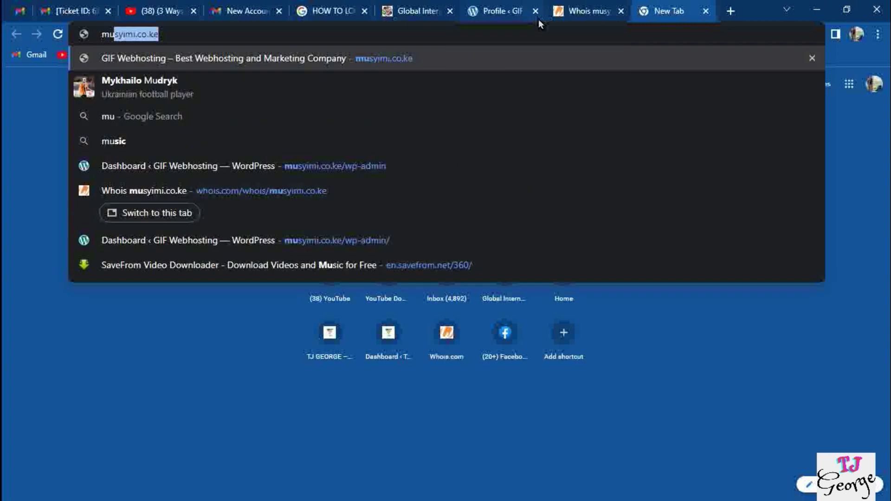
key(Return)
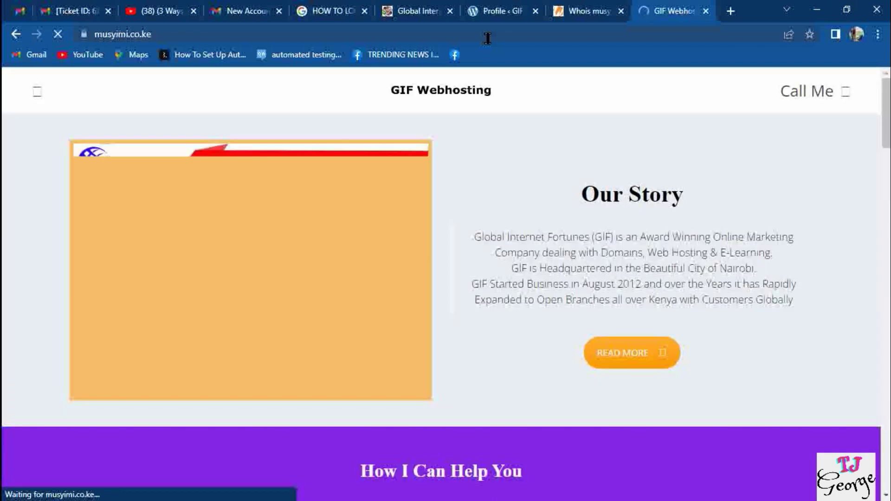
Page down through the homepage's Get You Started and Blog & Articles sections.
key(Page_Down)
key(Page_Down)
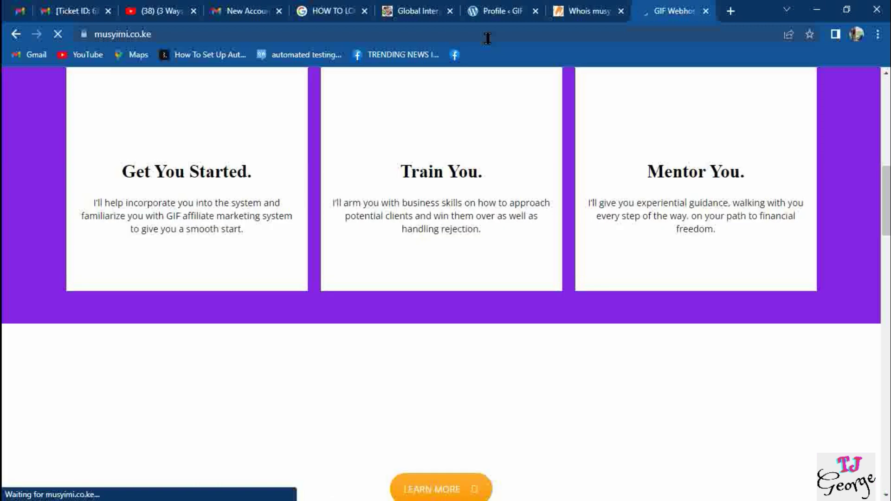
key(Page_Down)
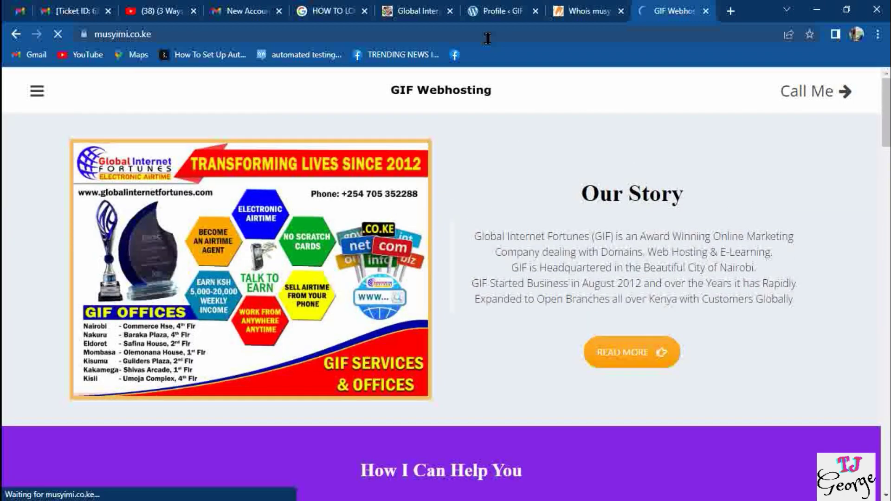
click(487, 39)
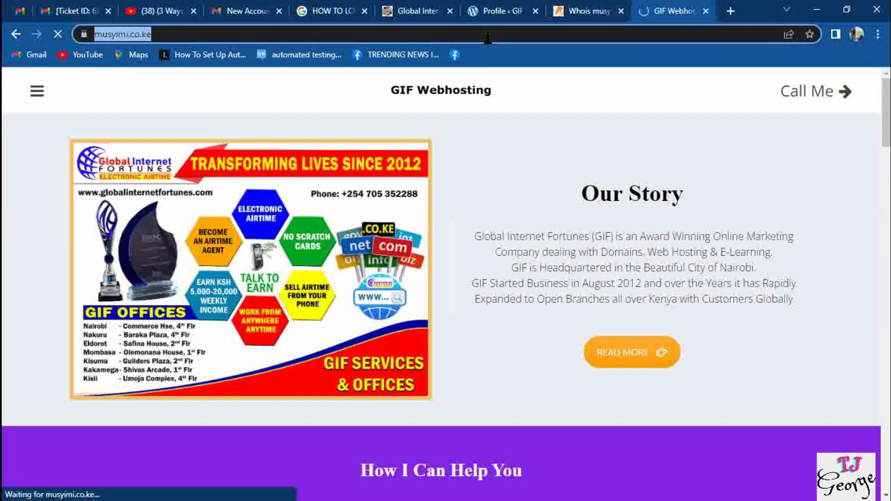
click(487, 38)
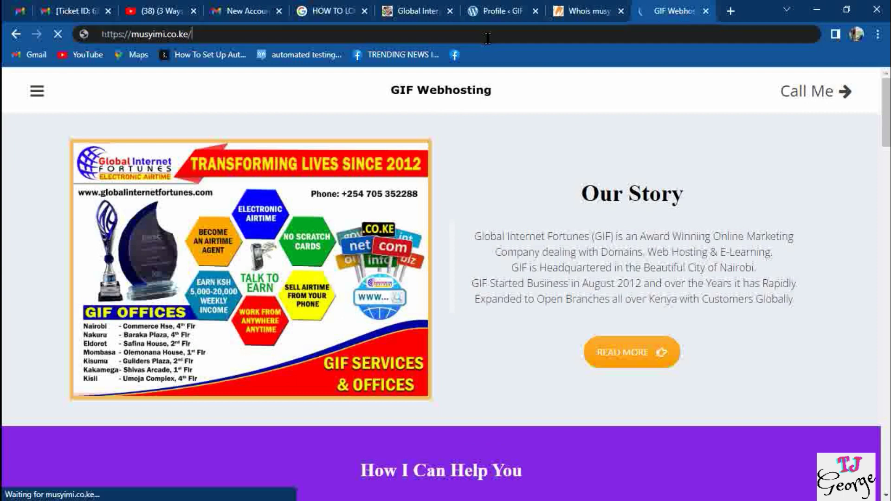
Append 'login' to the musyimi.co.ke address to load the WordPress login page.
text(lo)
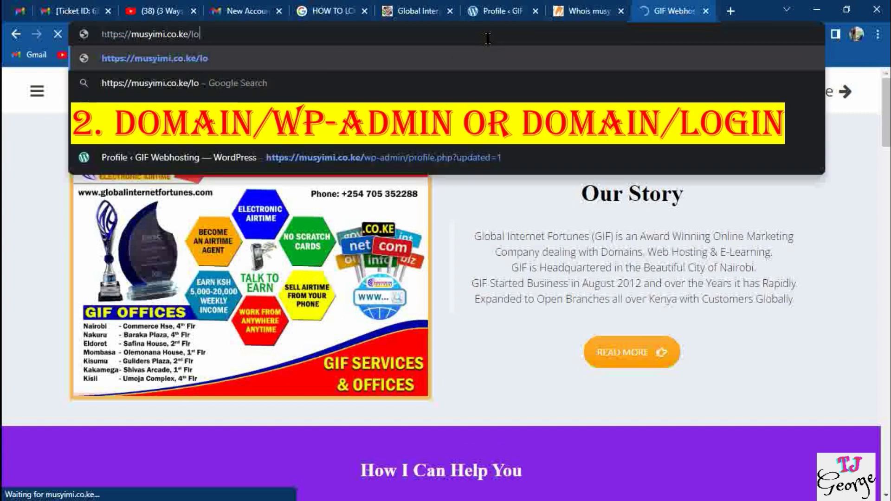
text(gin)
key(Return)
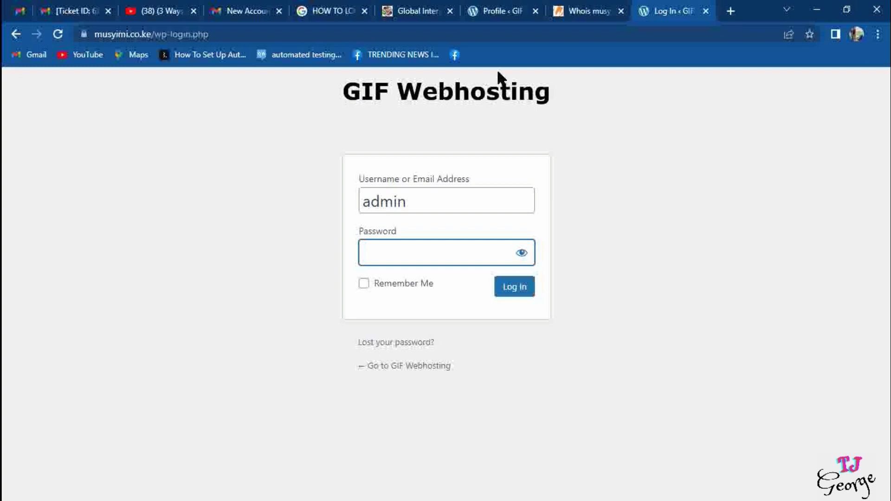
Log in as admin with the pasted new password, checking it via the eye icon first.
click(448, 206)
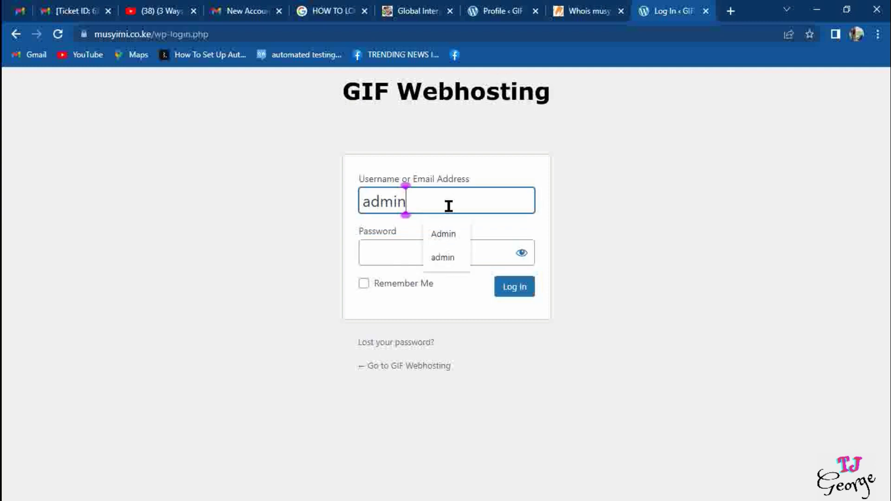
click(398, 247)
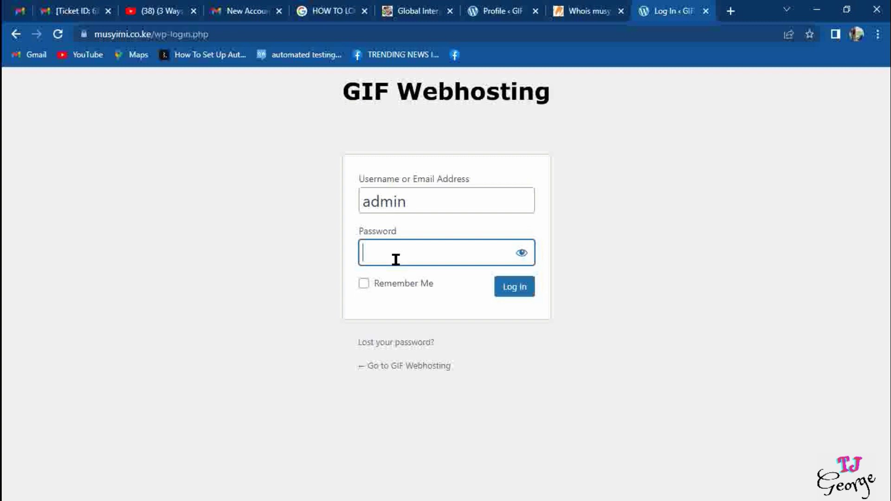
key(ctrl+v)
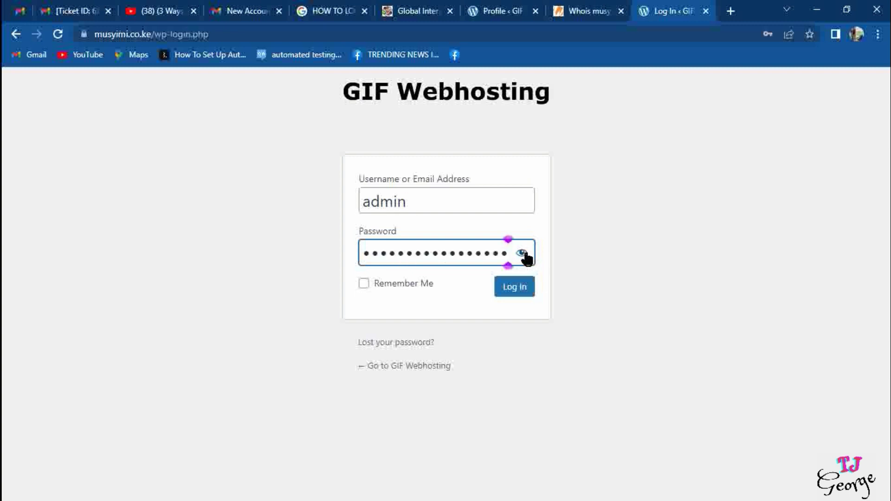
click(525, 255)
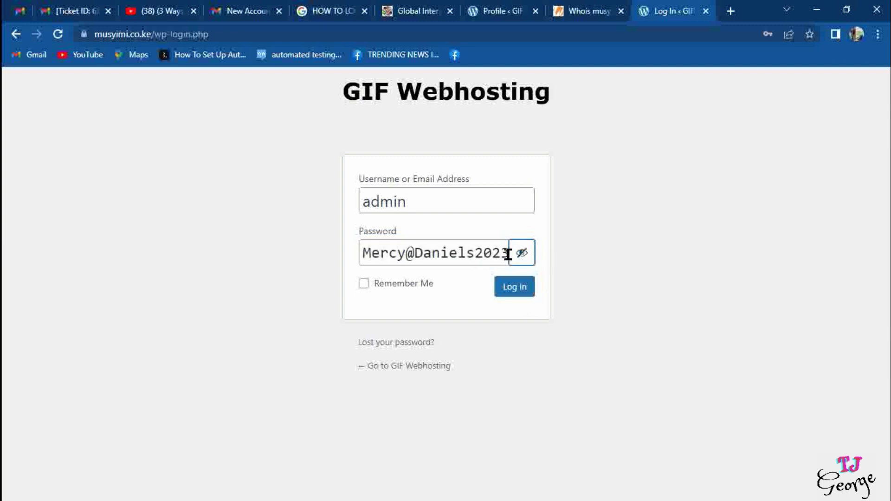
click(524, 255)
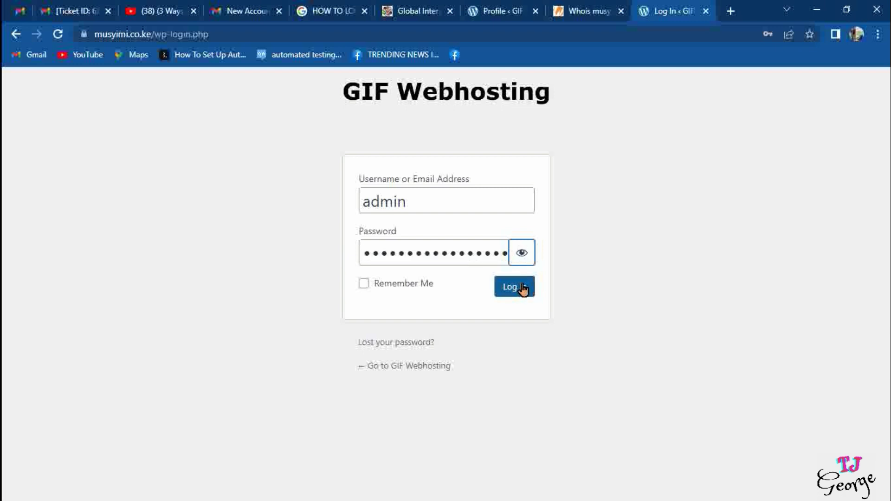
click(523, 288)
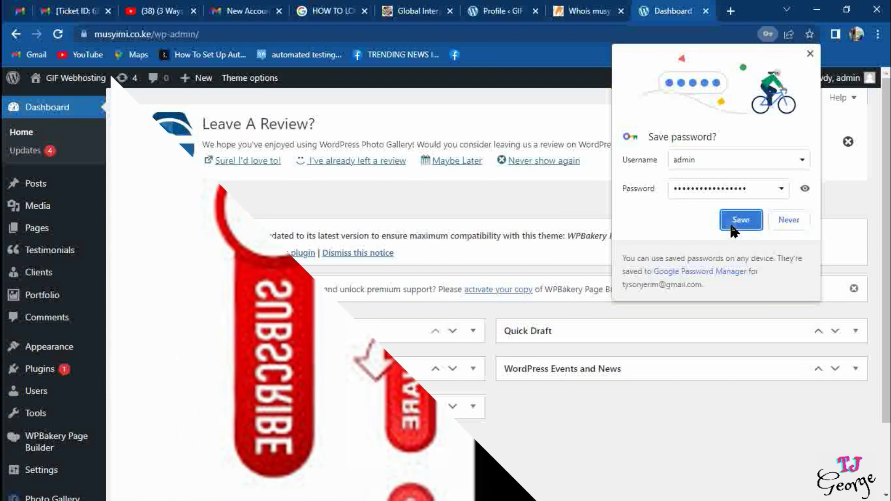
Save the admin login in Chrome's saved passwords.
click(733, 223)
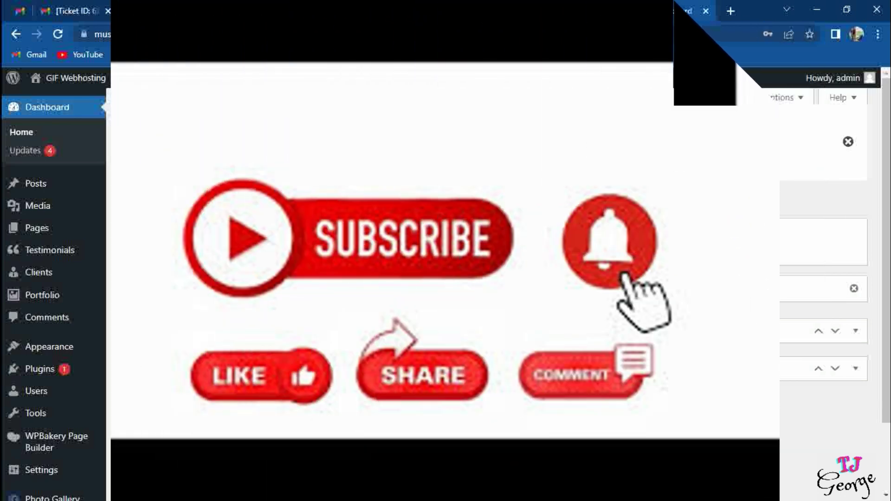